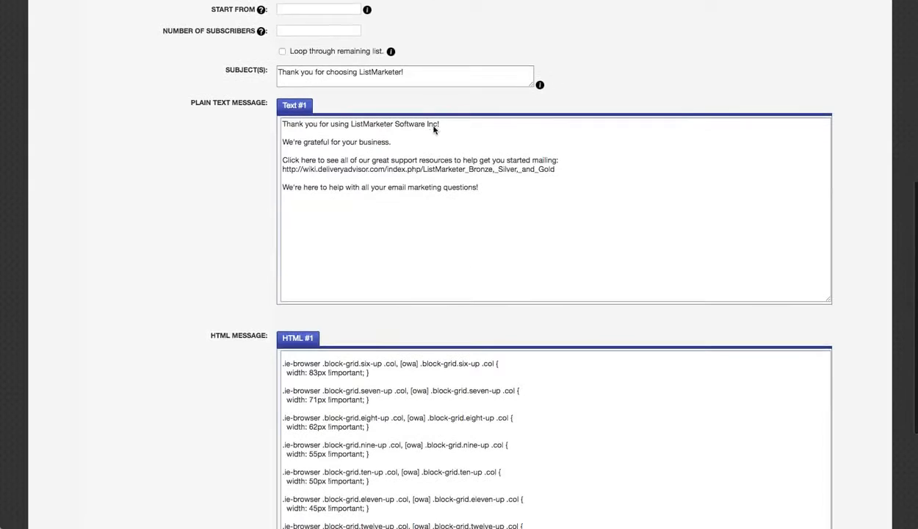
- Preview the campaign's plain-text and HTML versions down to the unsubscribe footer, and close the preview
scroll(483, 390, down, 5)
scroll(213, 303, down, 5)
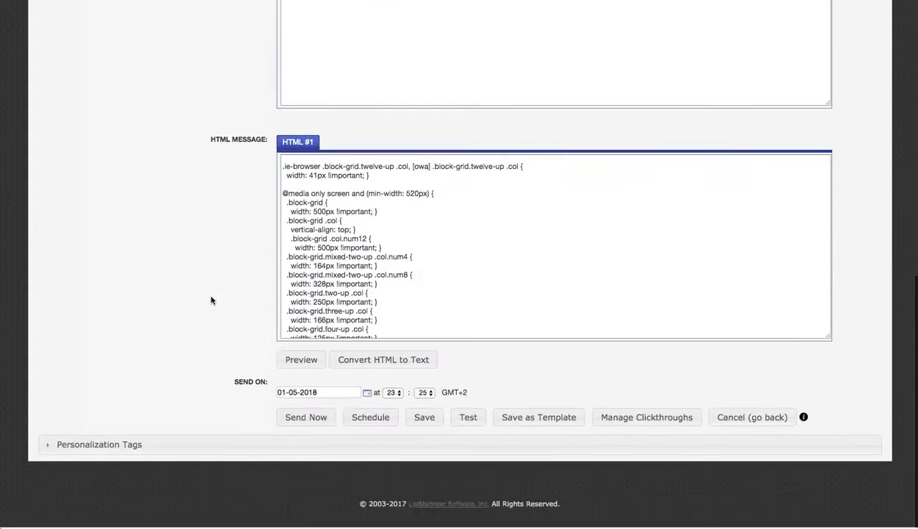
click(297, 363)
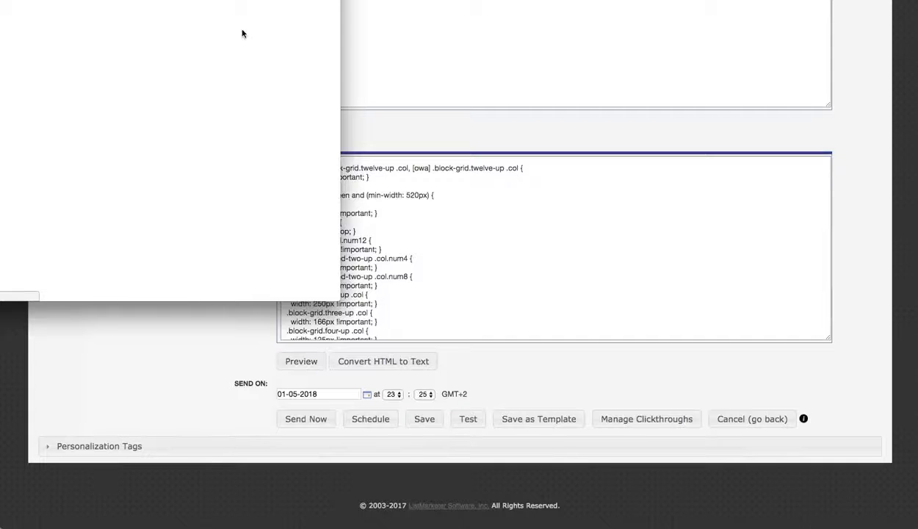
mouse_move(345, 16)
mouse_down()
mouse_move(350, 31)
mouse_move(347, 18)
mouse_up()
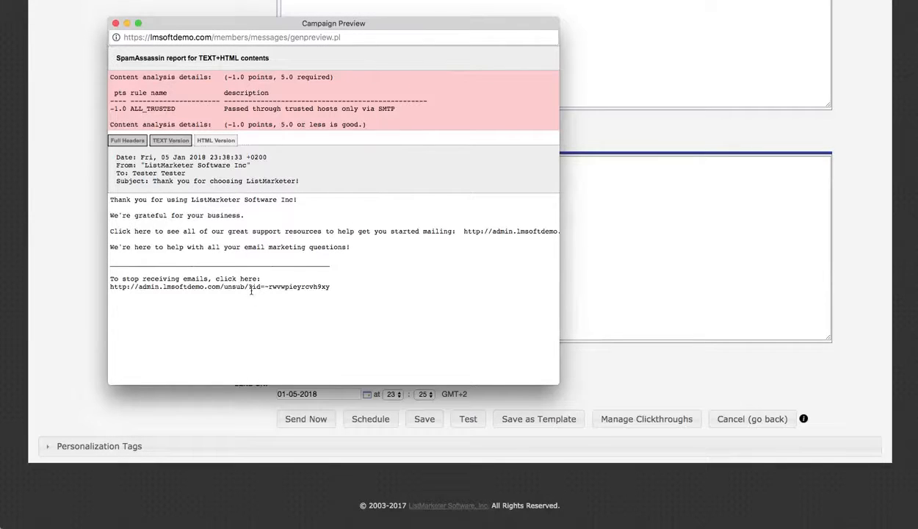
click(209, 141)
scroll(387, 287, down, 5)
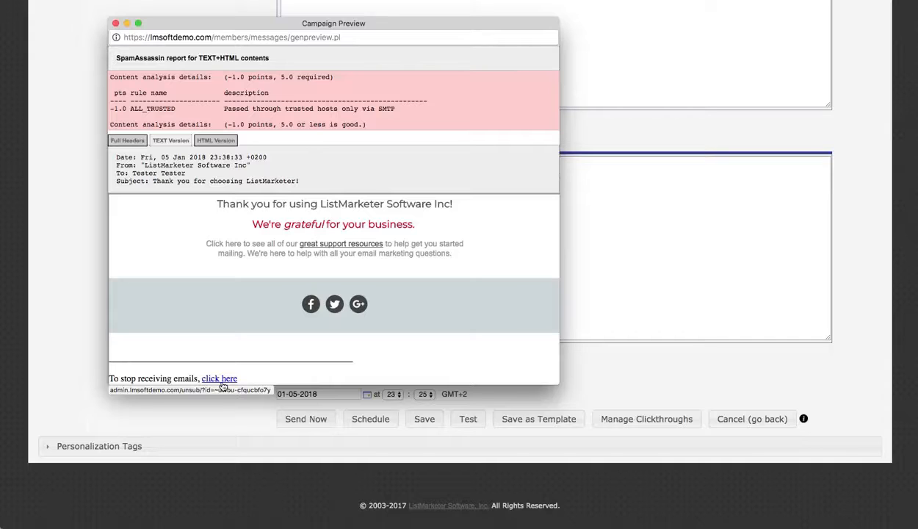
click(116, 23)
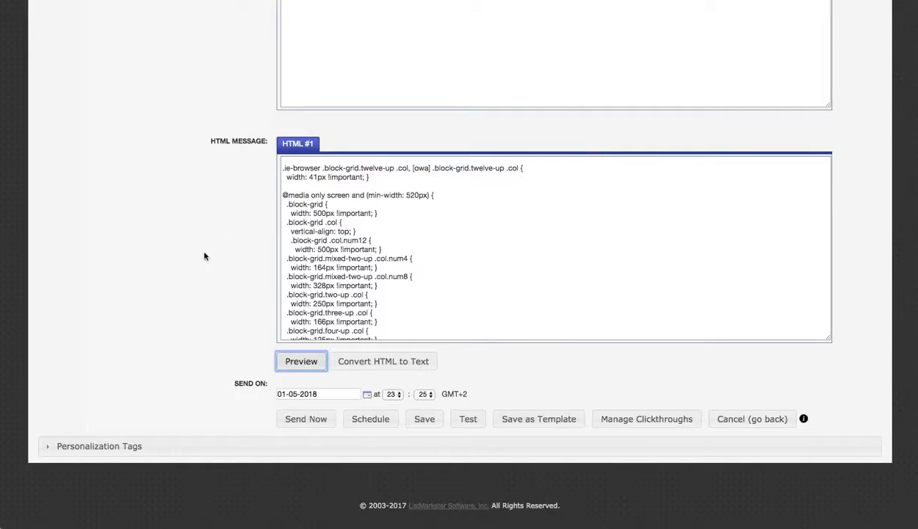
- Save the campaign and open the email footer customization page for Footer List
click(425, 422)
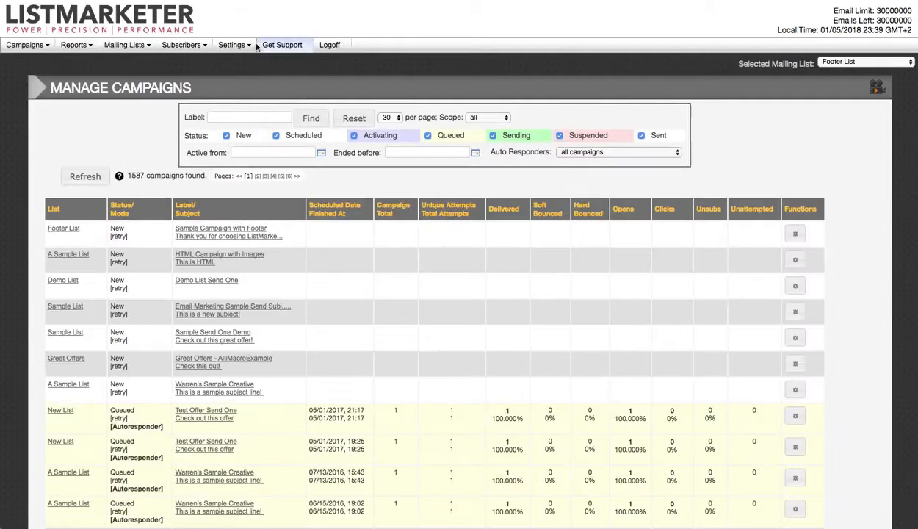
click(246, 46)
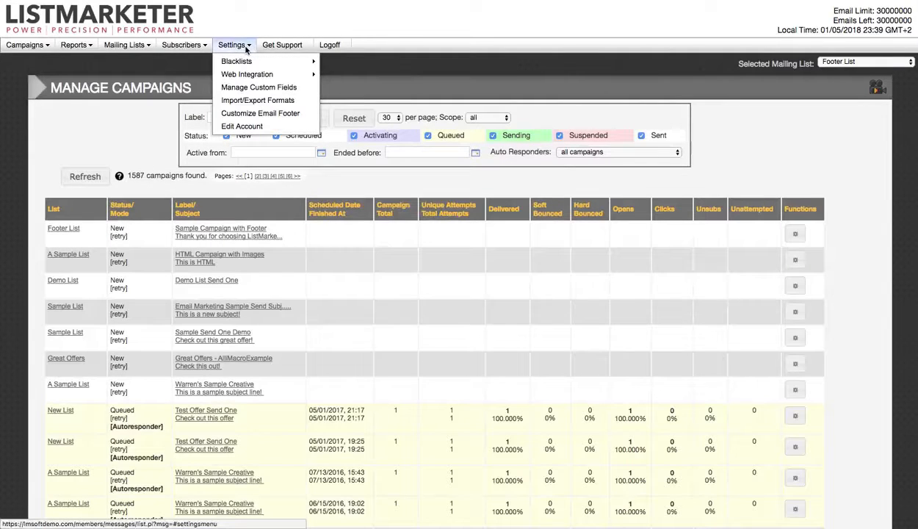
click(293, 115)
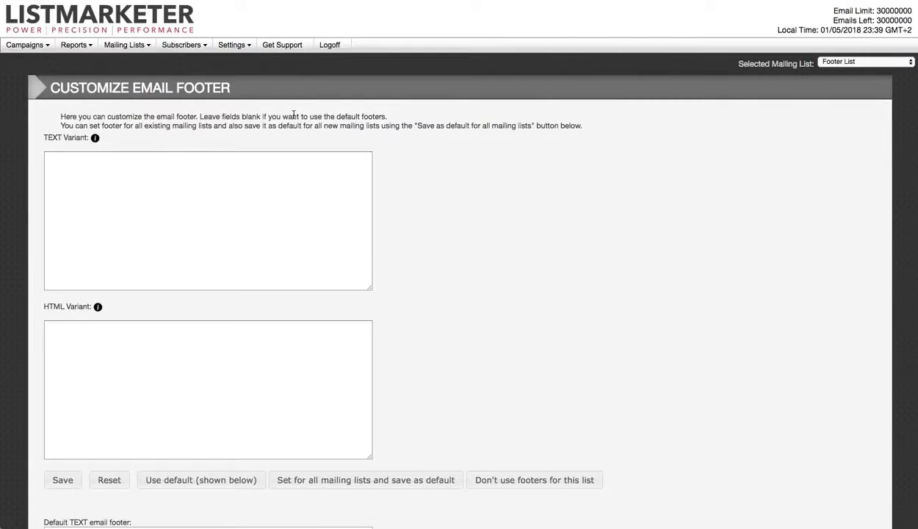
- Copy the entire default TEXT email footer into the empty TEXT Variant
scroll(537, 190, down, 5)
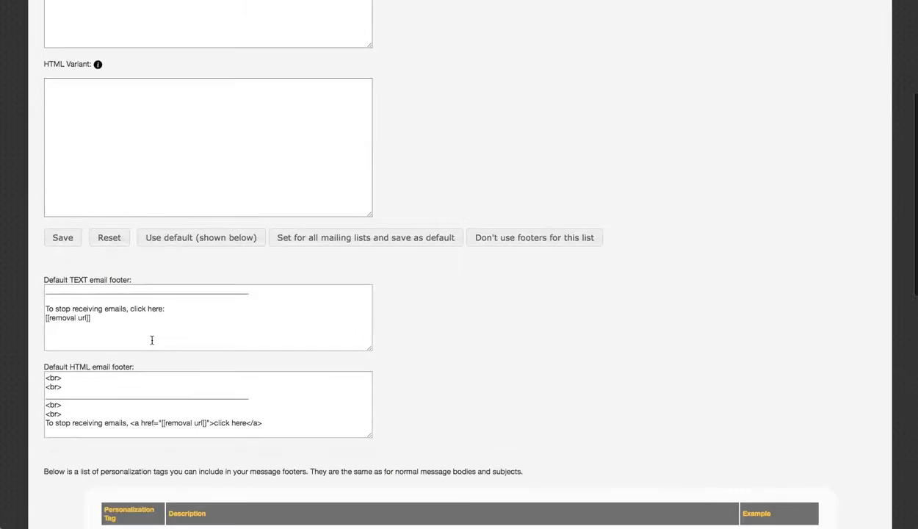
click(145, 337)
click(155, 402)
click(151, 337)
key(super+a)
key(super+c)
scroll(230, 304, up, 3)
click(188, 151)
key(super+v)
- Copy the entire default HTML email footer into the empty HTML Variant
scroll(306, 306, down, 3)
click(106, 387)
key(super+a)
key(super+c)
scroll(167, 356, up, 4)
click(153, 330)
key(super+v)
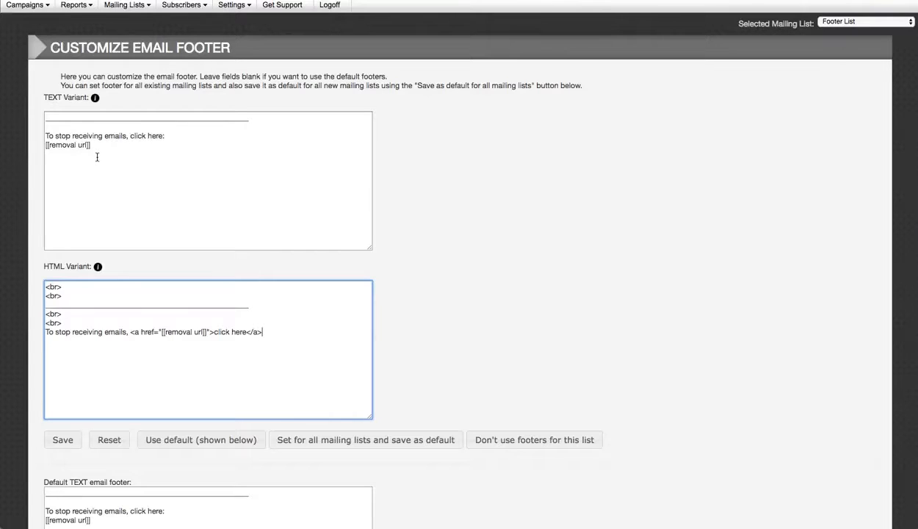
- Add "Or please write:" and the company's postal address from the text note below the removal URL in the TEXT Variant
click(136, 147)
key(Return)
click(0, 440)
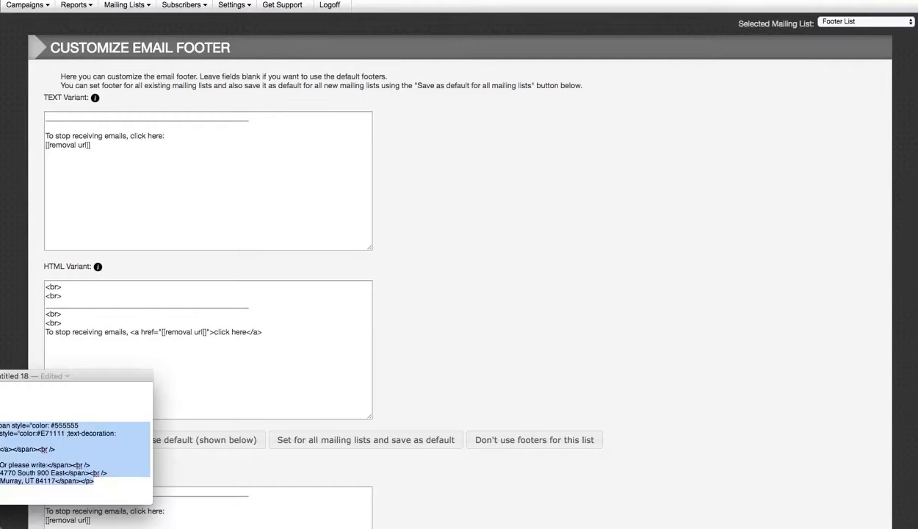
drag(0, 392, 0, 409)
click(78, 166)
key(super+v)
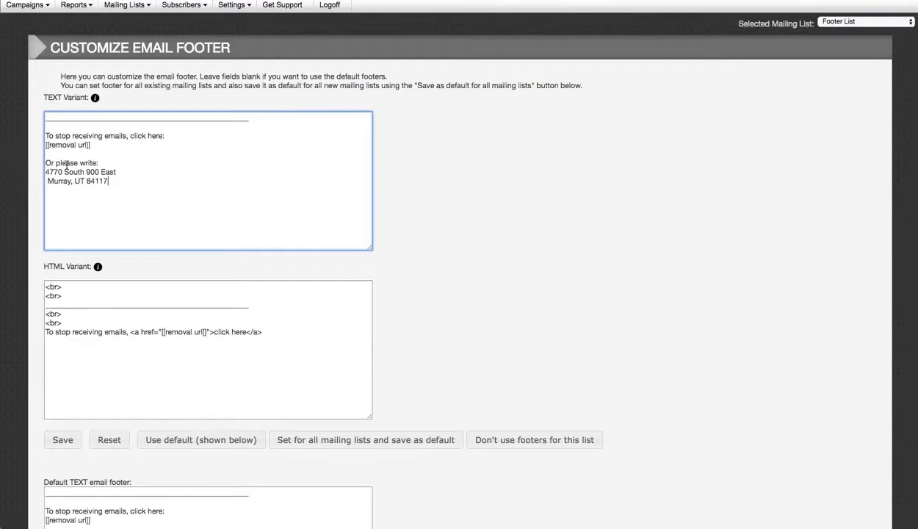
- Replace "To stop receiving emails, click here:" in the TEXT Variant with "UNSUBSCRIBE:" and join it with the [[removal url]] line
drag(165, 137, 24, 136)
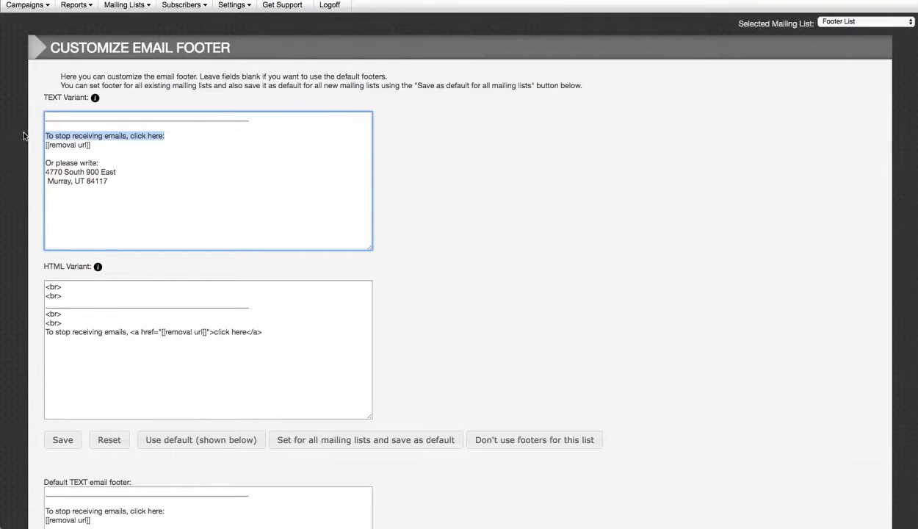
text(UNSUBSCRI)
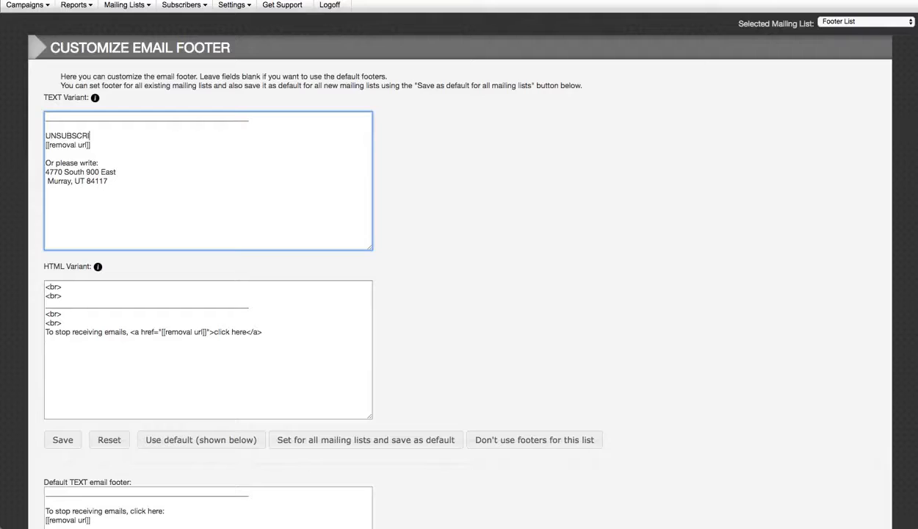
text(BE:)
key(Delete)
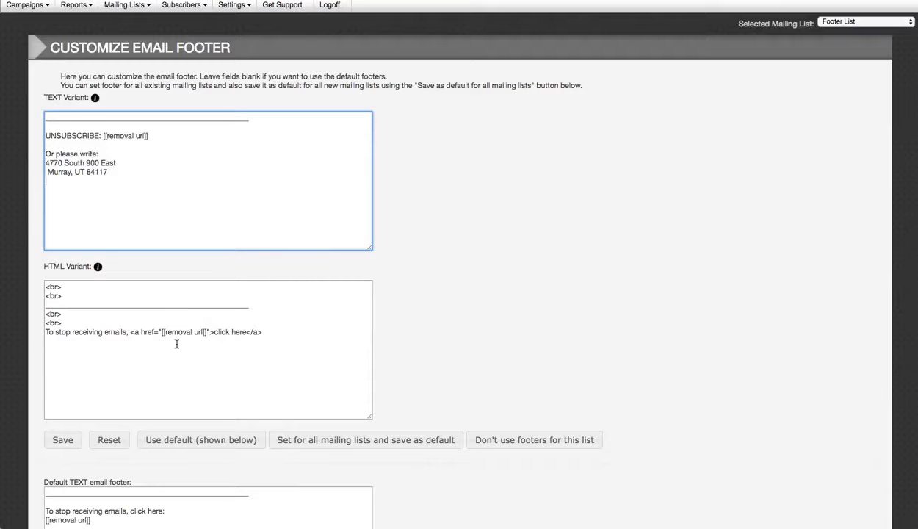
- Replace everything below the HTML Variant's separator line with the centred opt-out and address code from the text note, coloured #555555 and #E71111
click(0, 440)
drag(0, 425, 109, 482)
key(super+Tab)
drag(265, 332, 44, 316)
key(super+v)
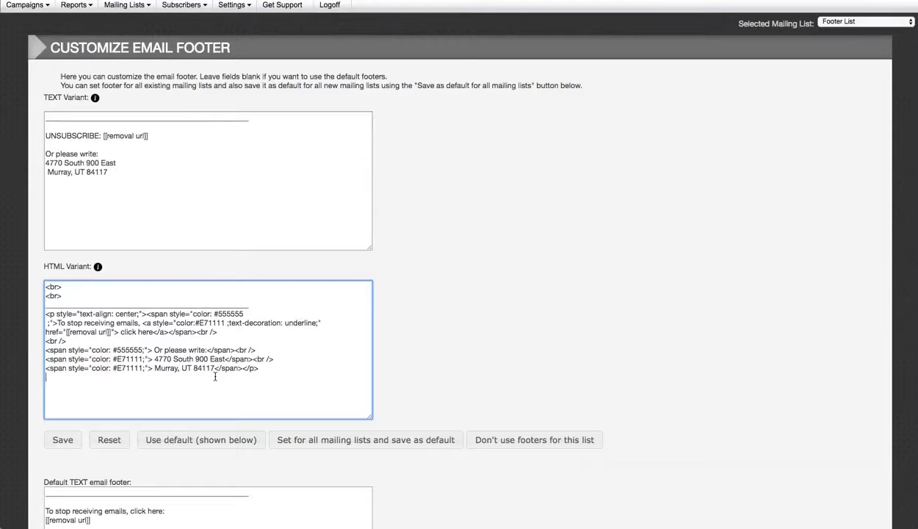
- Set the customized text and HTML footers for all mailing lists and save them as the default
scroll(459, 323, down, 2)
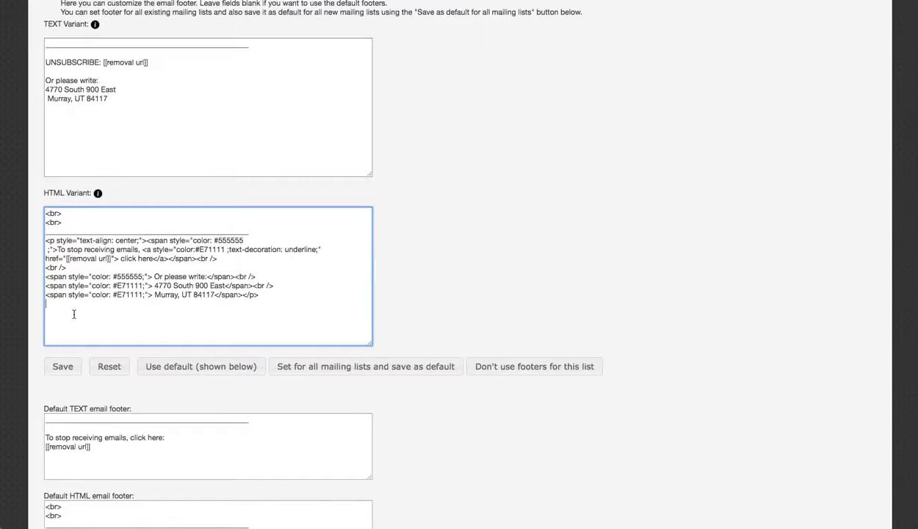
click(63, 372)
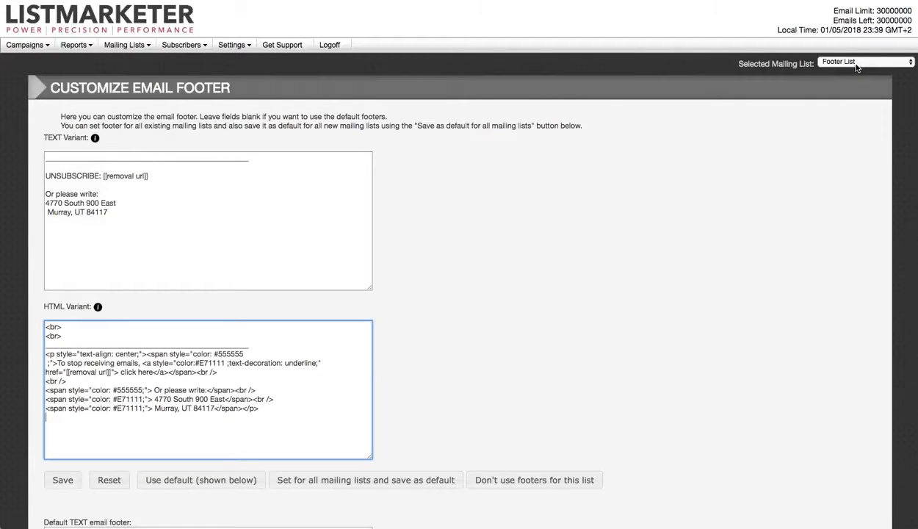
scroll(558, 211, down, 5)
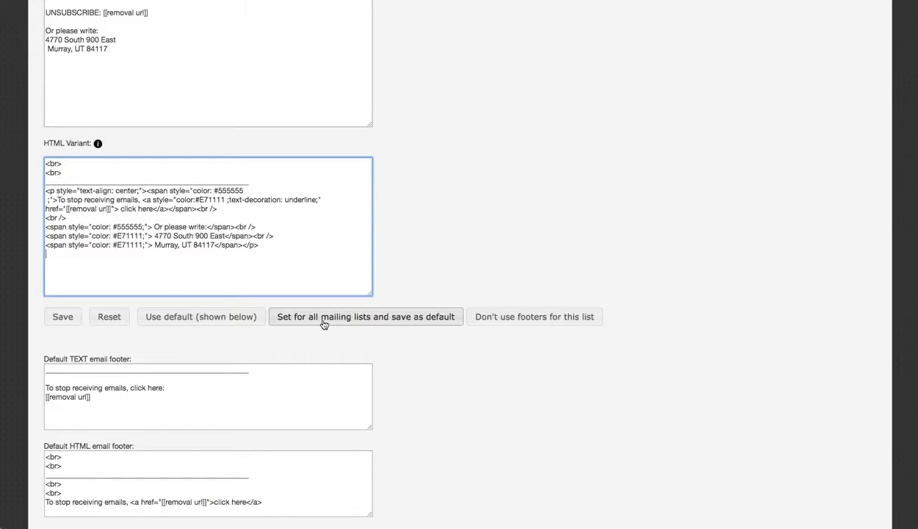
click(378, 323)
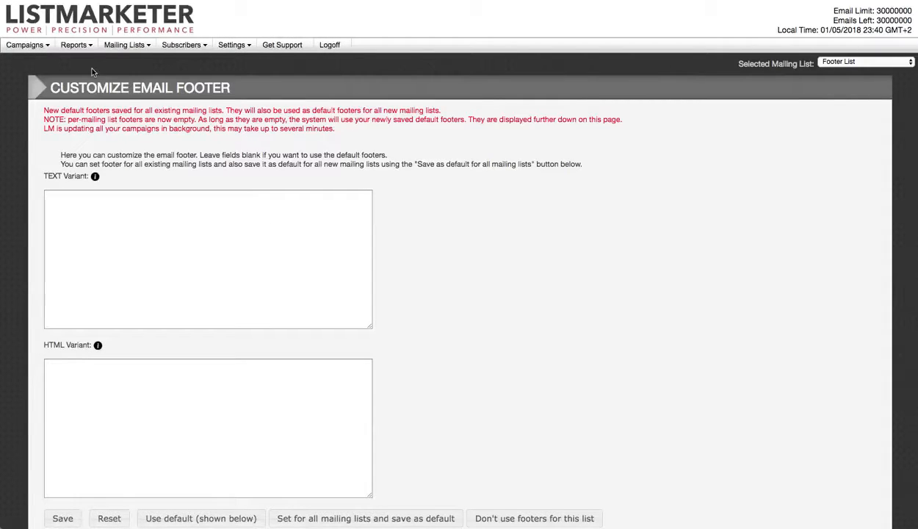
- Return to the campaign list and open Sample Campaign with Footer for editing
click(30, 47)
click(46, 75)
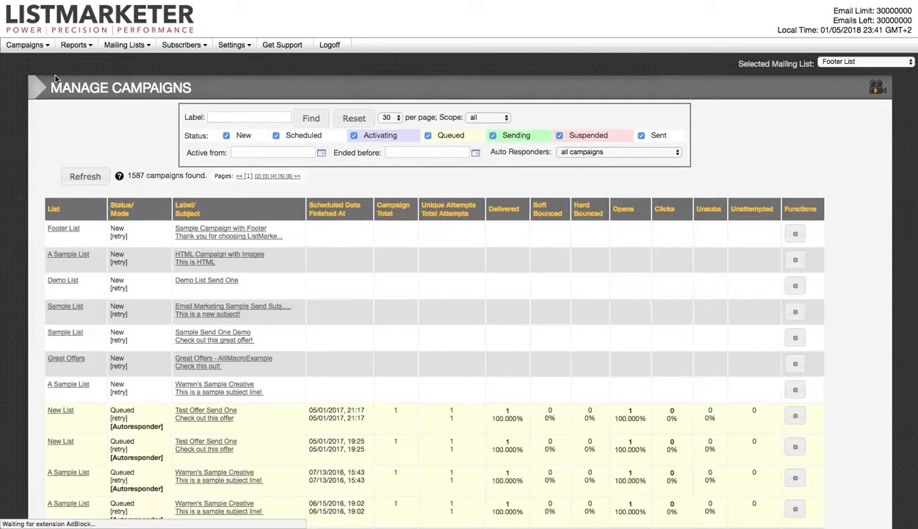
click(243, 234)
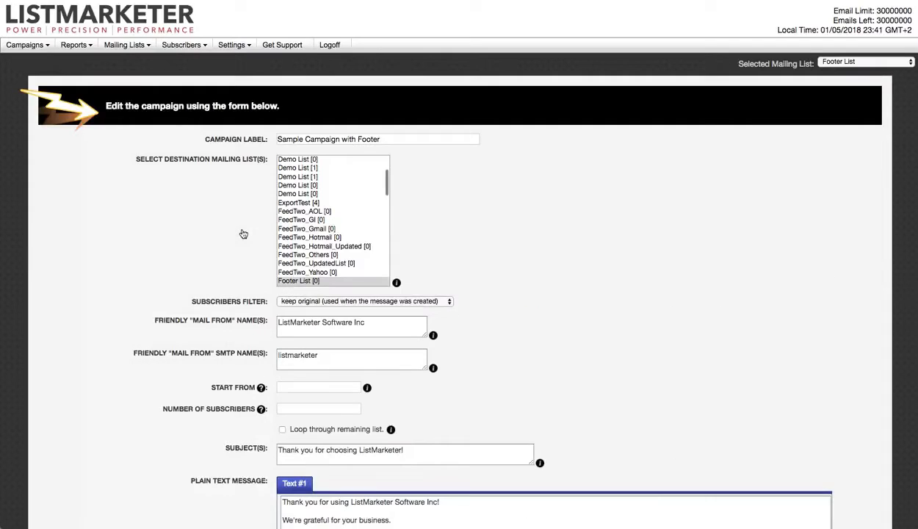
- Preview the campaign and examine the customized footer in both the plain-text and HTML versions
scroll(397, 267, down, 4)
scroll(399, 268, down, 10)
scroll(441, 352, down, 5)
click(309, 478)
drag(140, 3, 379, 43)
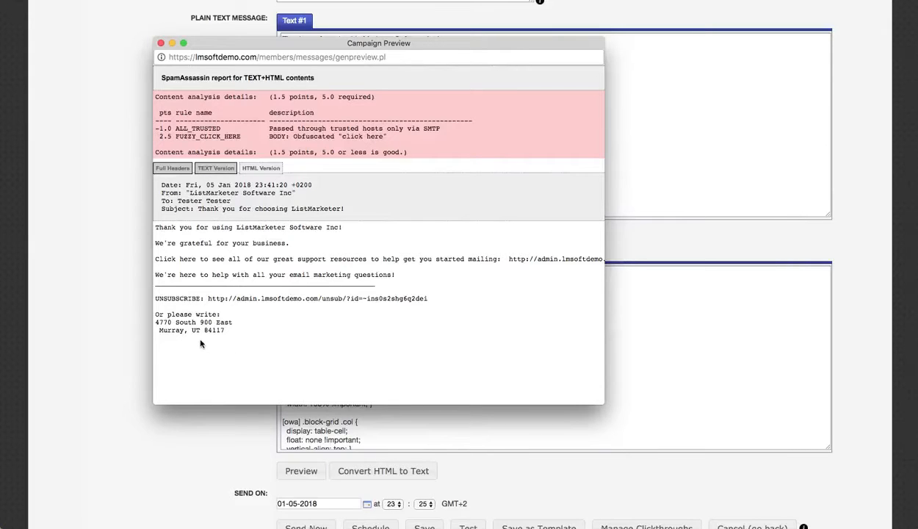
click(261, 168)
scroll(449, 307, down, 10)
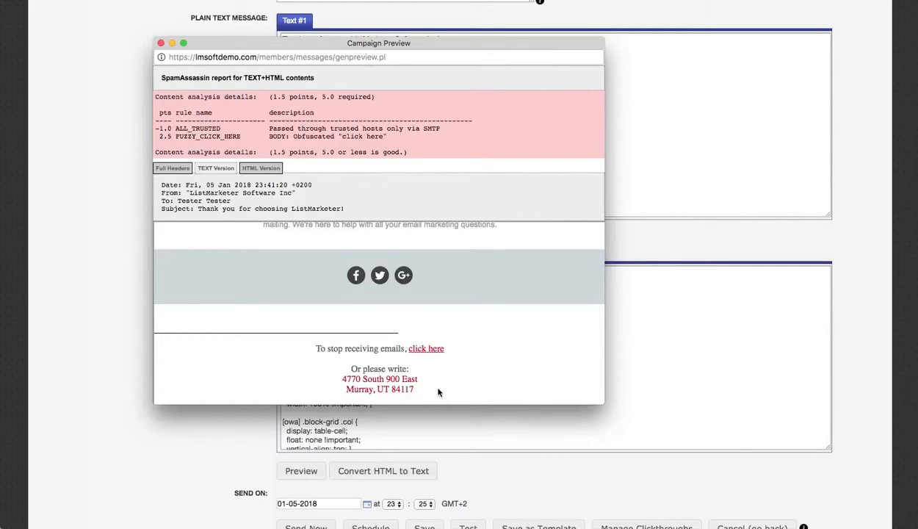
scroll(465, 292, up, 5)
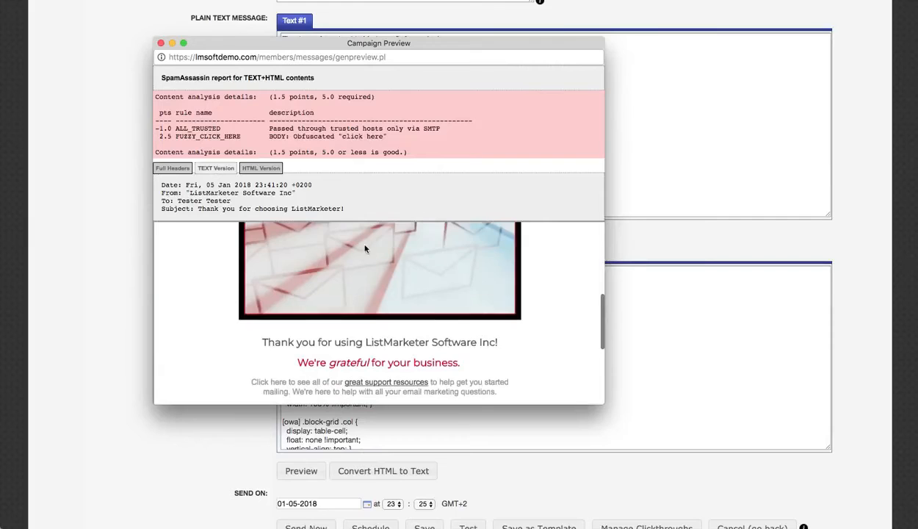
scroll(392, 347, down, 5)
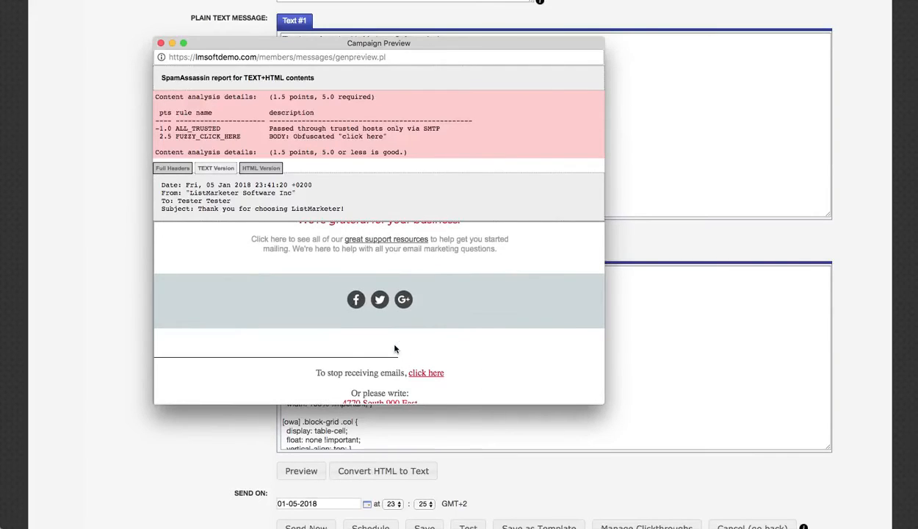
scroll(395, 348, down, 1)
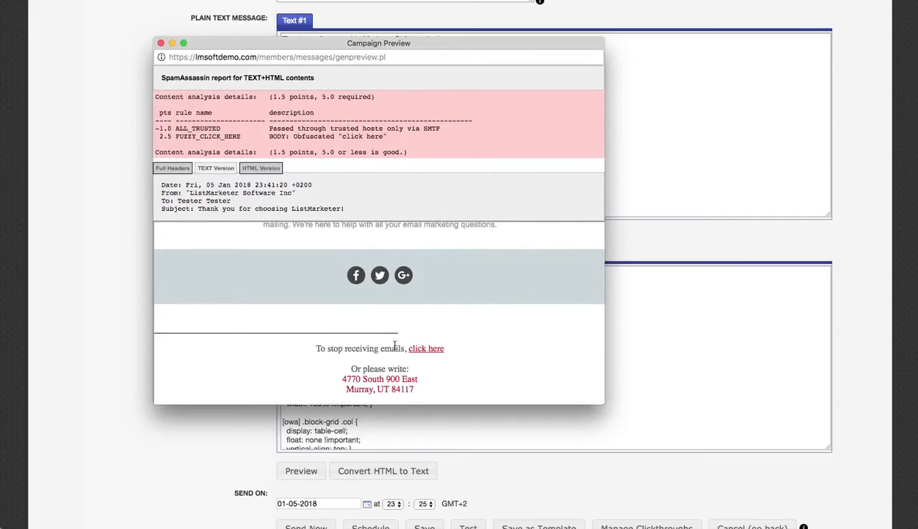